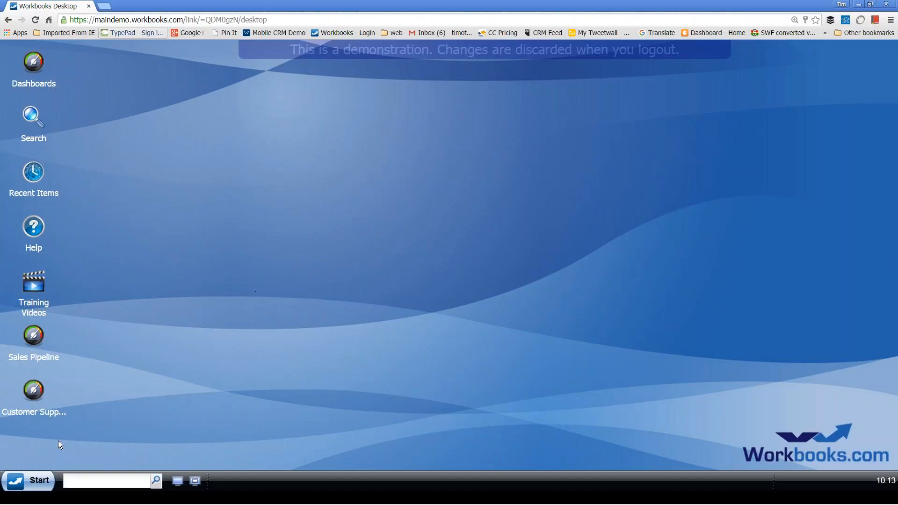
click(43, 487)
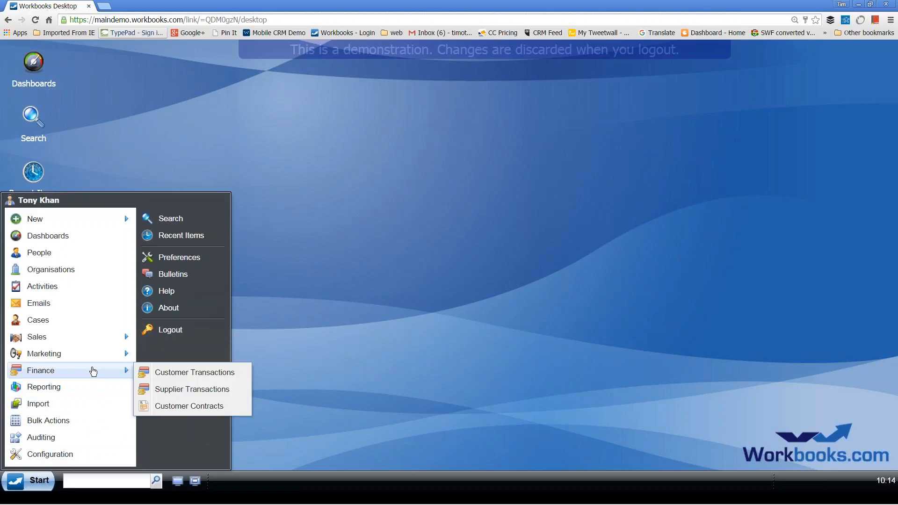
mouse_move(92, 355)
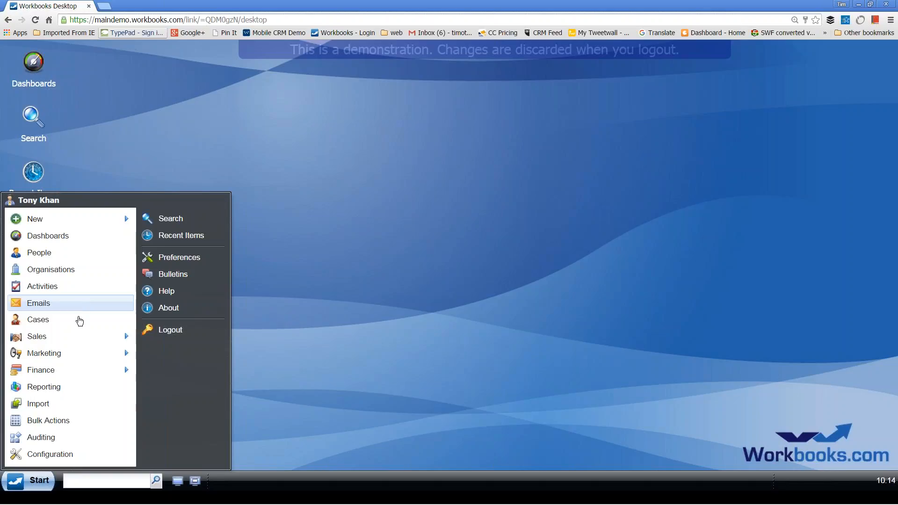
mouse_move(76, 336)
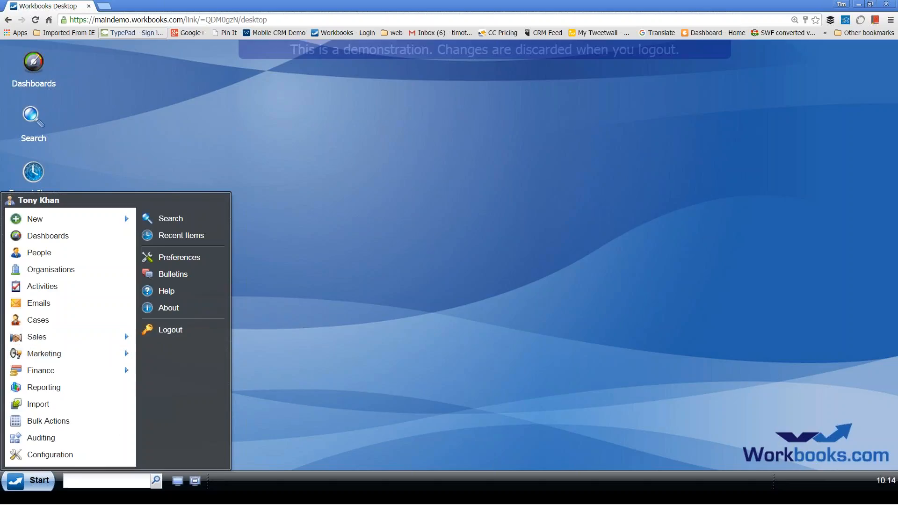
click(106, 478)
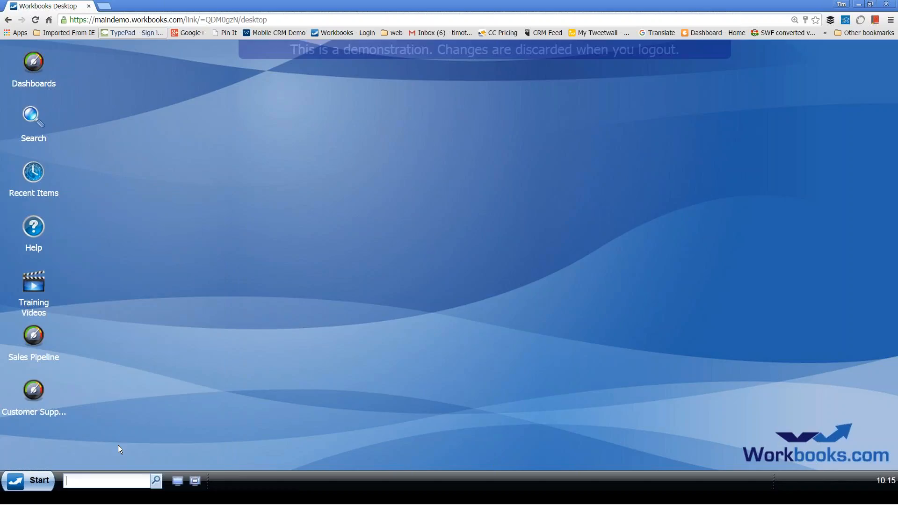
- Open the Atlantic Computer Services record from the list of organisations
click(47, 485)
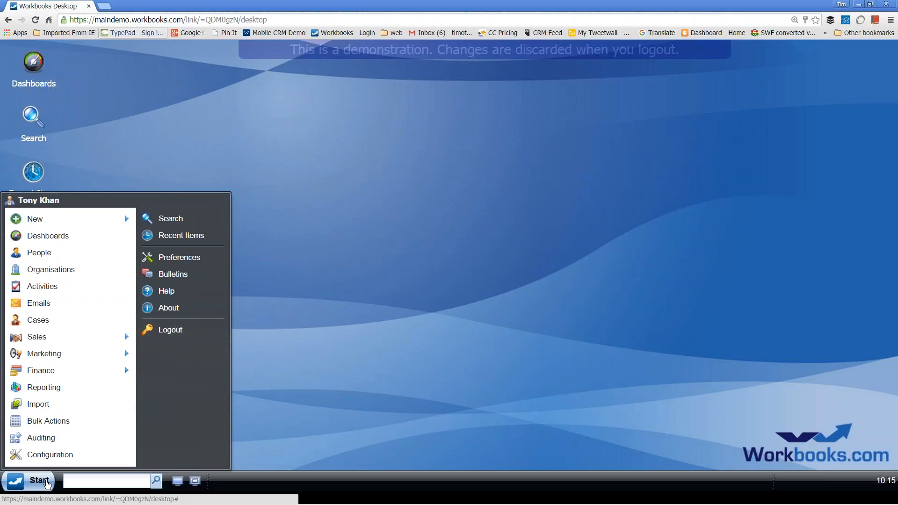
click(87, 276)
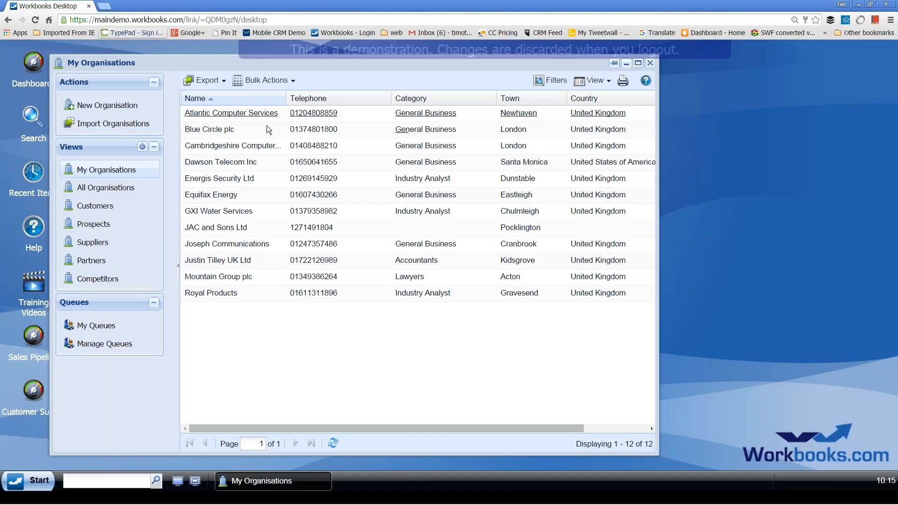
click(259, 113)
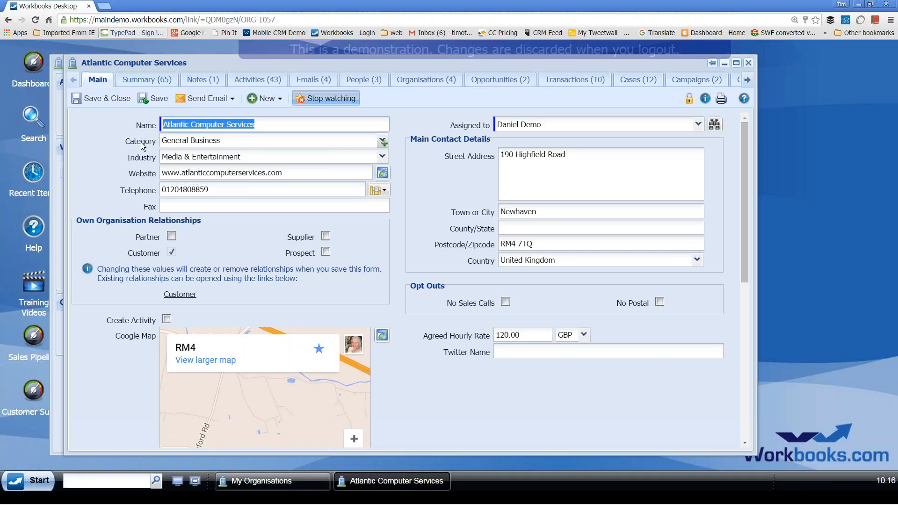
- Review the organisation's notes and activities, widening the Due Date column and checking which activity types can be scheduled or recorded
click(201, 84)
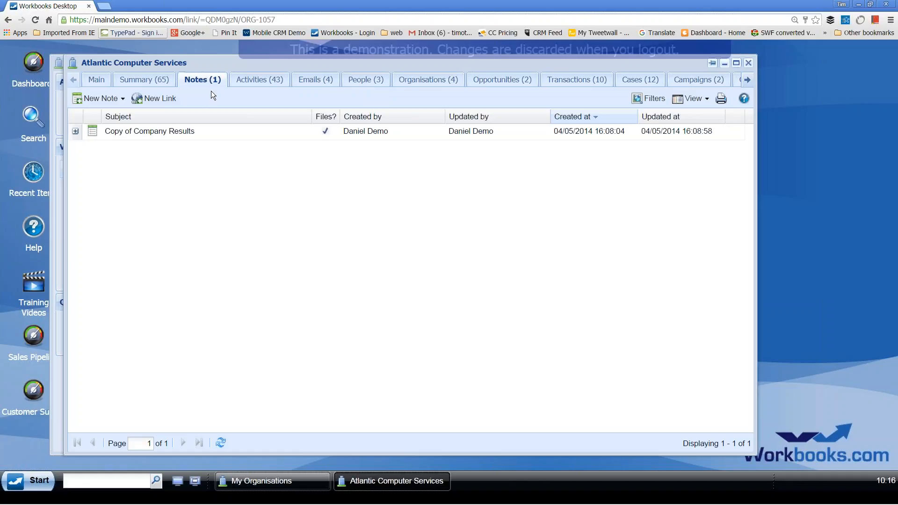
click(259, 86)
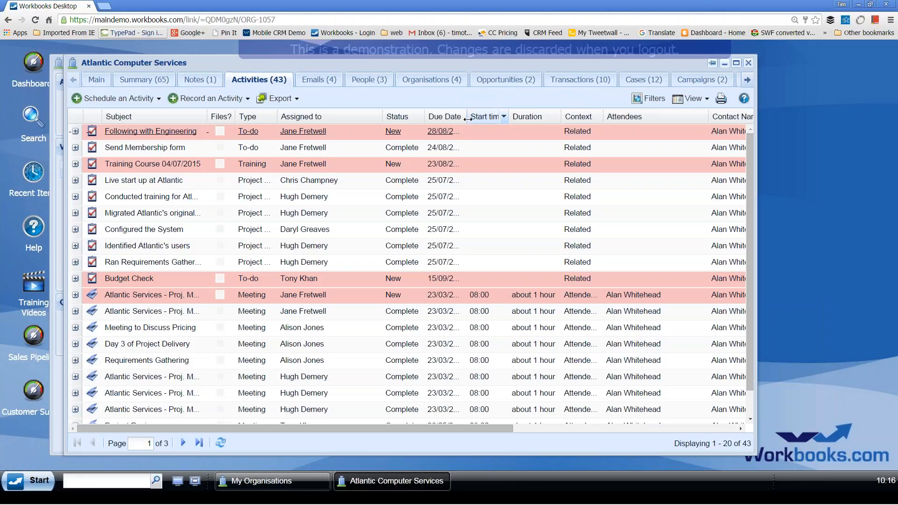
drag(466, 117, 474, 117)
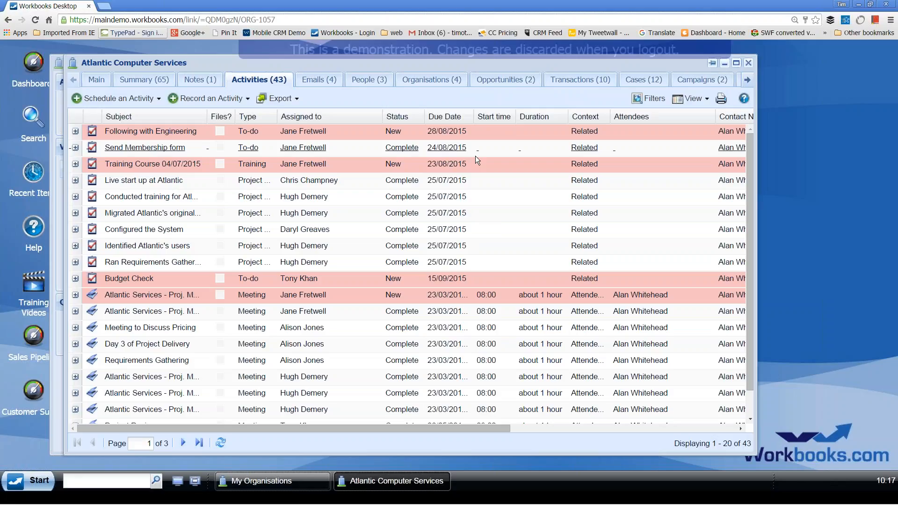
click(138, 100)
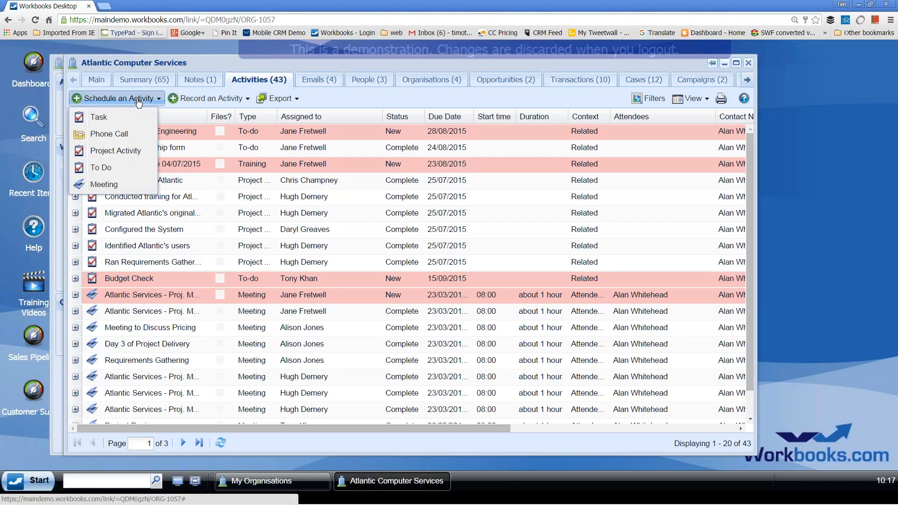
click(209, 99)
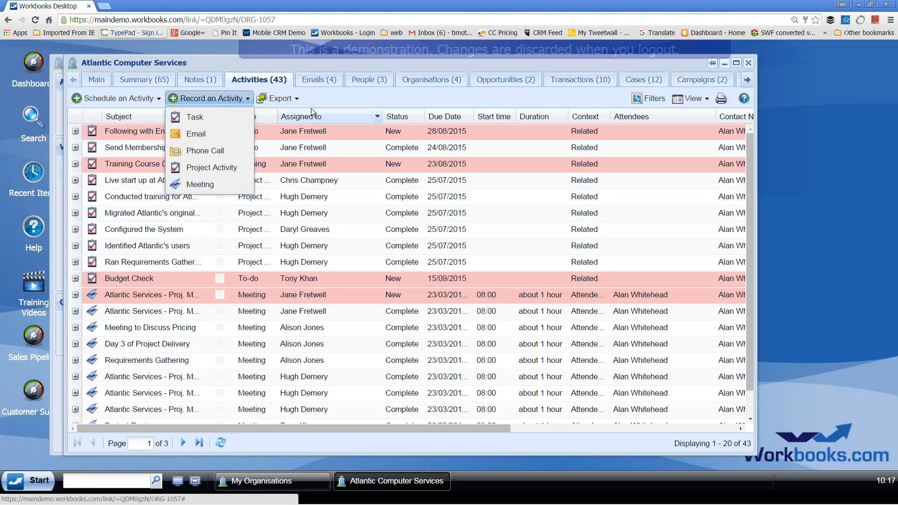
- Review the emails, people, opportunities, cases and transactions linked to Atlantic Computer Services
click(317, 81)
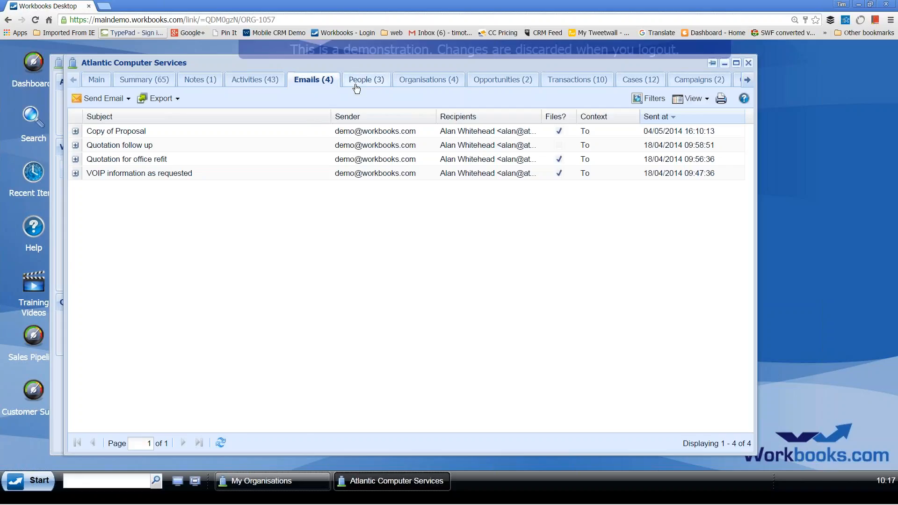
click(362, 83)
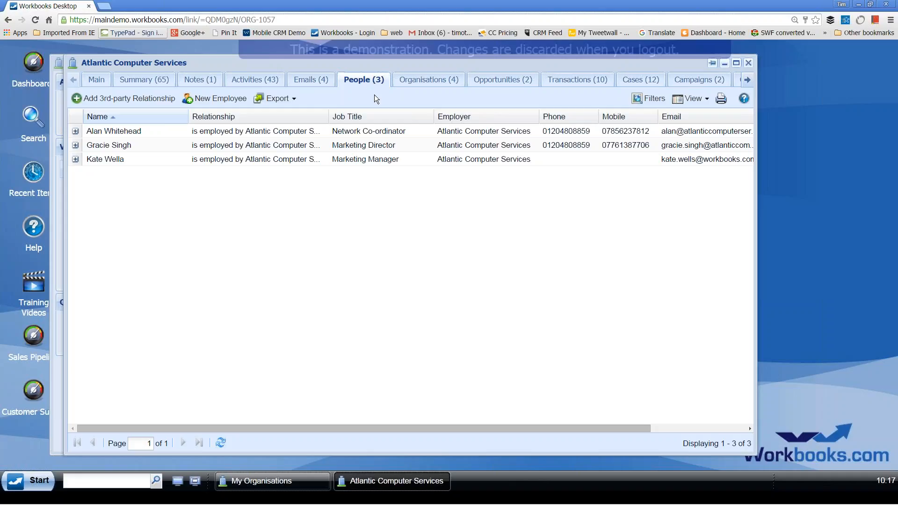
click(503, 80)
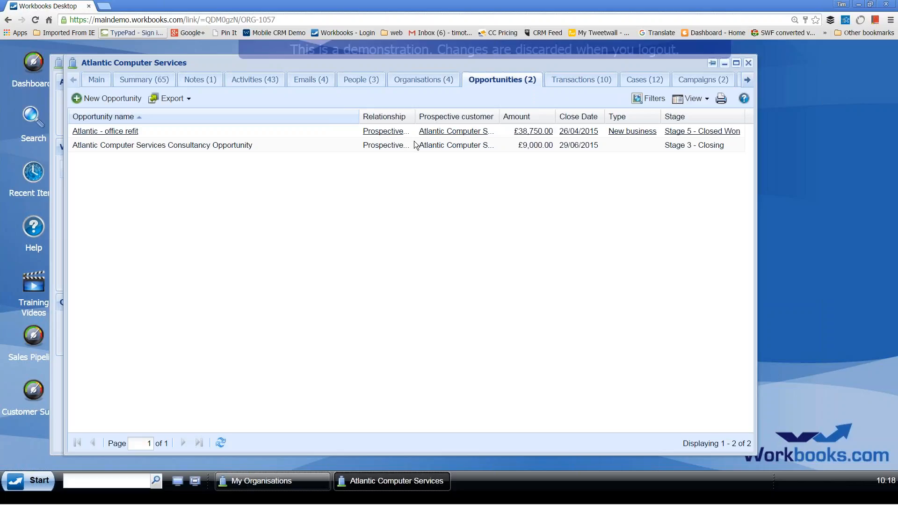
click(645, 79)
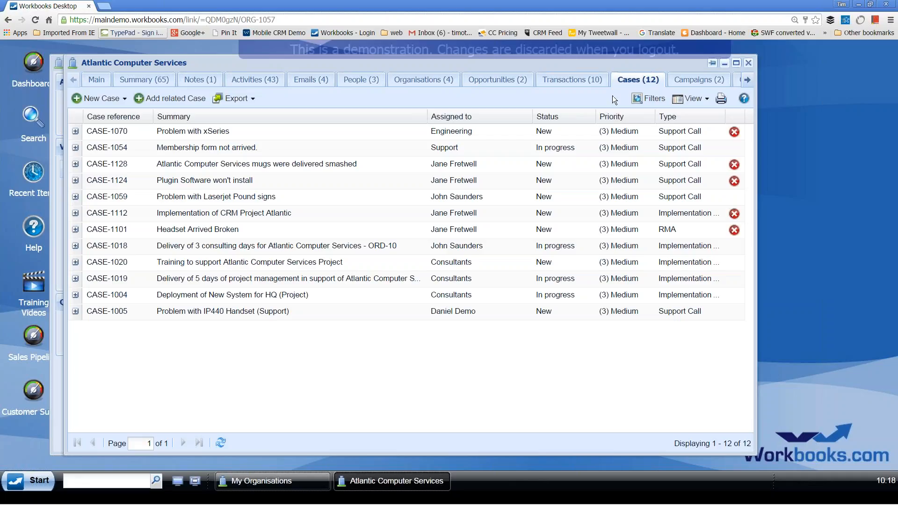
click(566, 82)
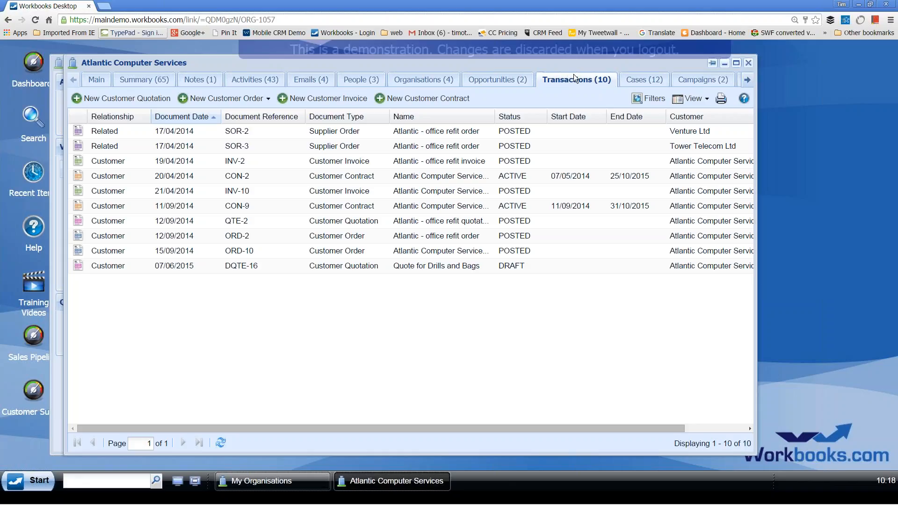
click(39, 487)
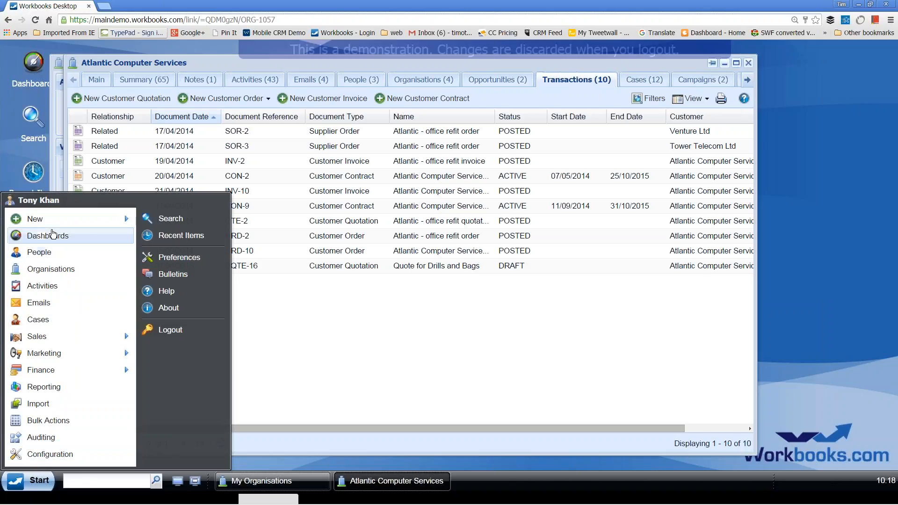
mouse_move(52, 221)
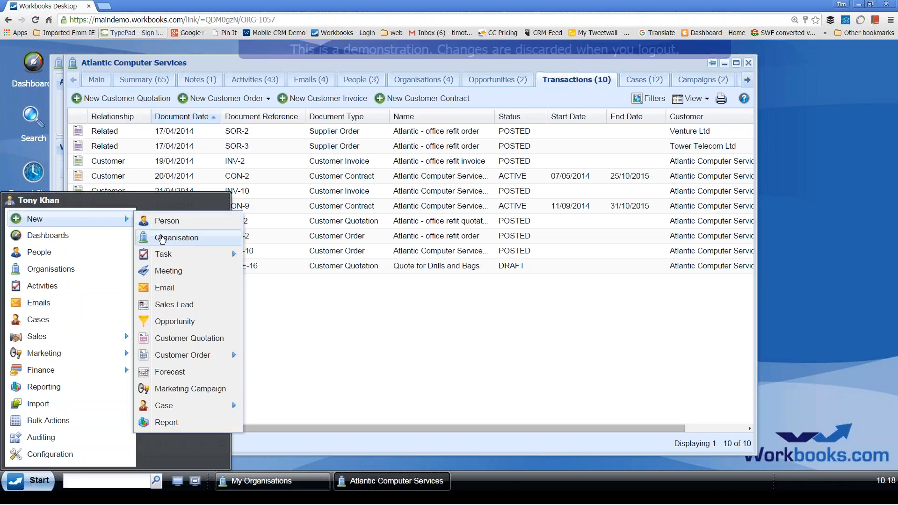
mouse_move(166, 253)
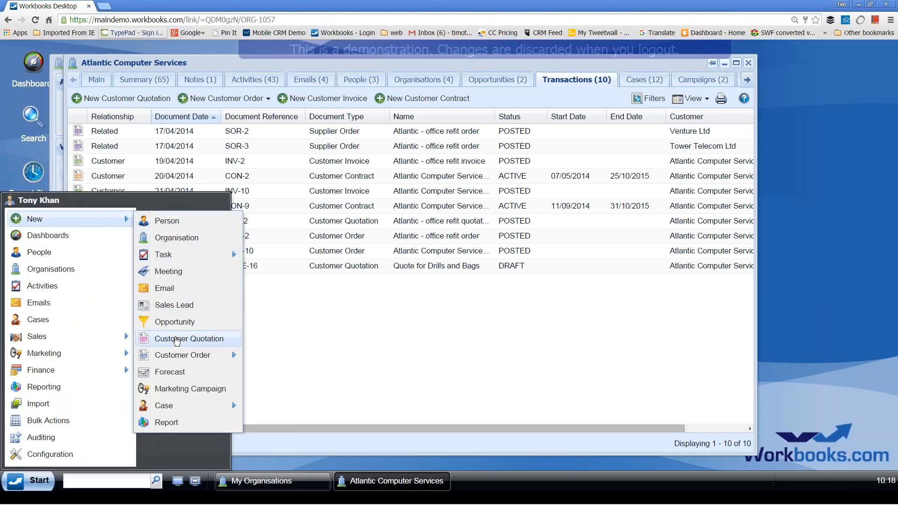
click(293, 332)
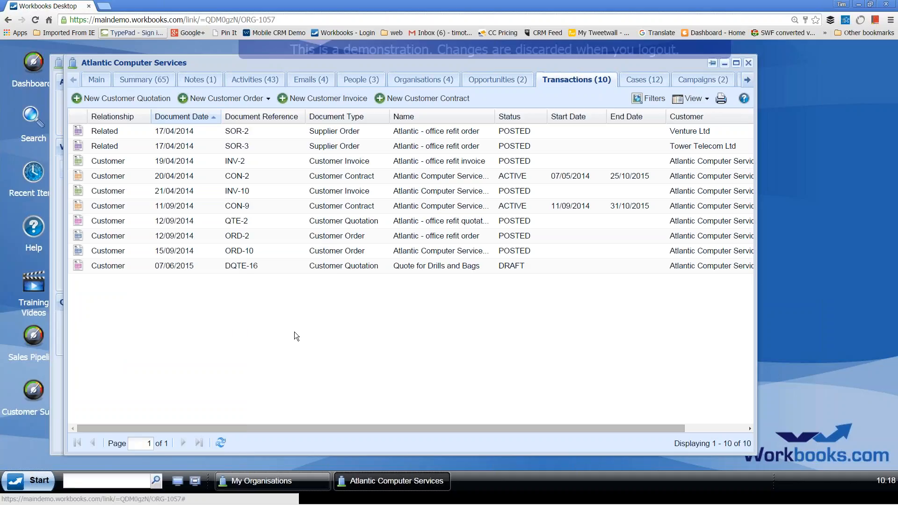
- Create a new customer quotation named "Warrington system" for Atlantic Computer Services from its transactions
click(131, 99)
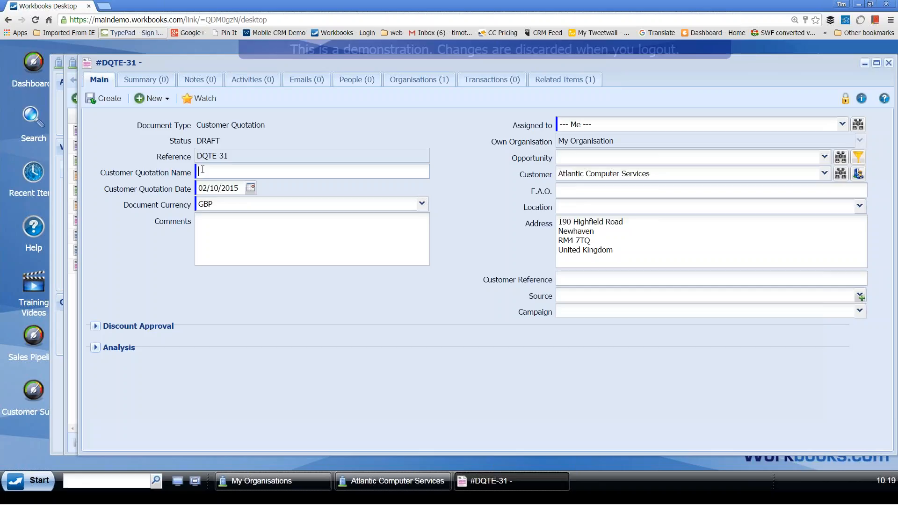
text(Warrington system)
click(108, 104)
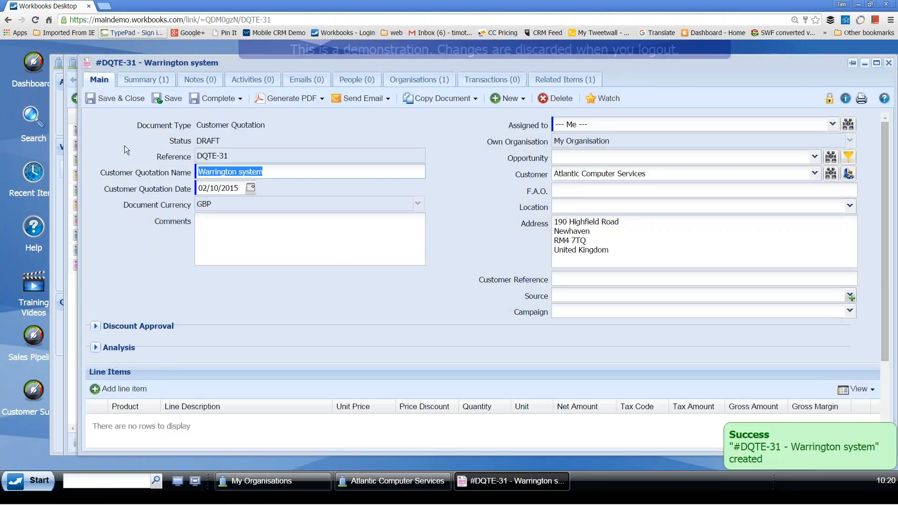
- Add a line item to the quotation for the BD-DRILL1 Black & Decker EPL188K 18V cordless drill
click(98, 390)
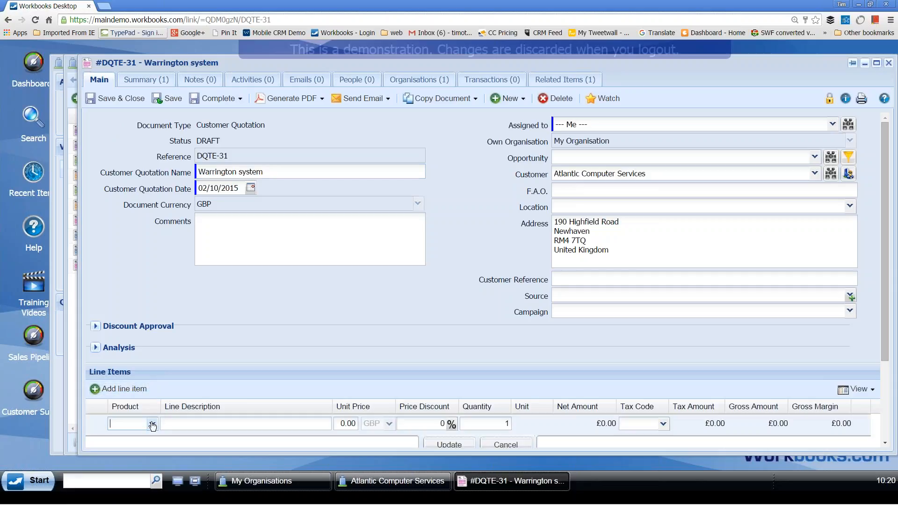
click(152, 424)
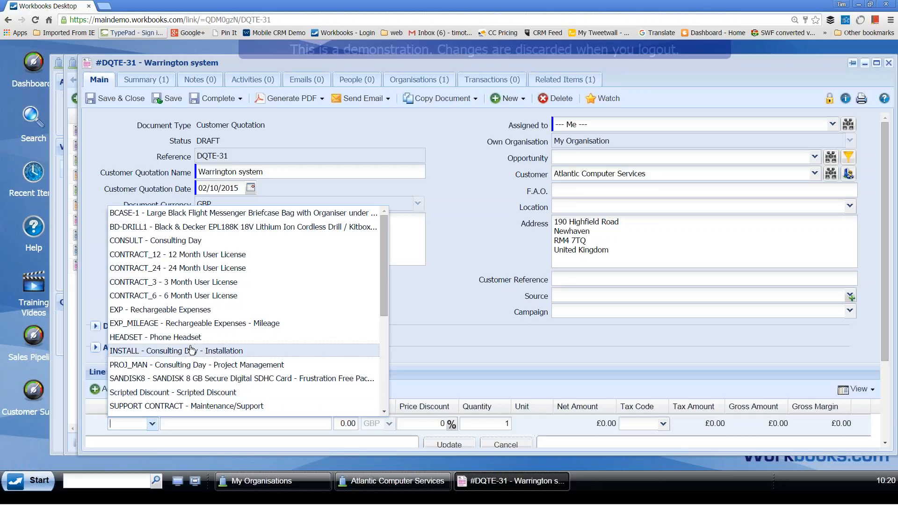
click(209, 227)
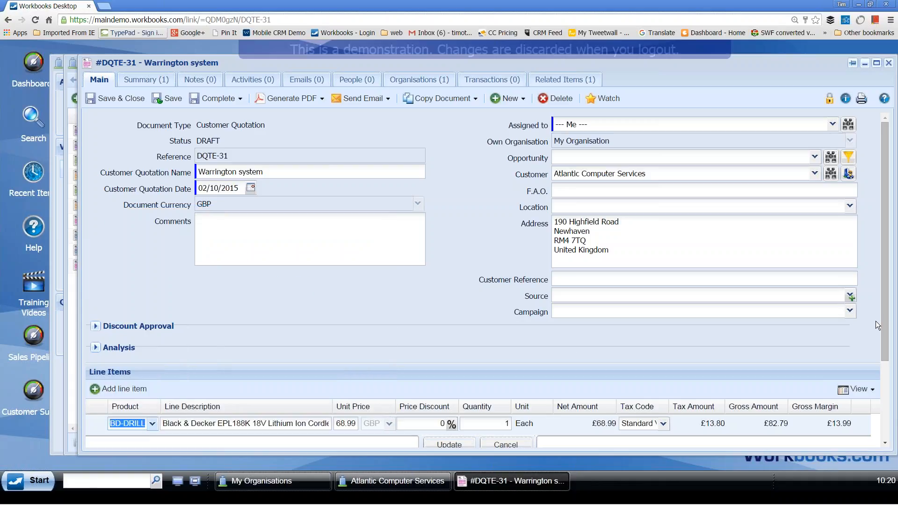
drag(883, 329, 883, 347)
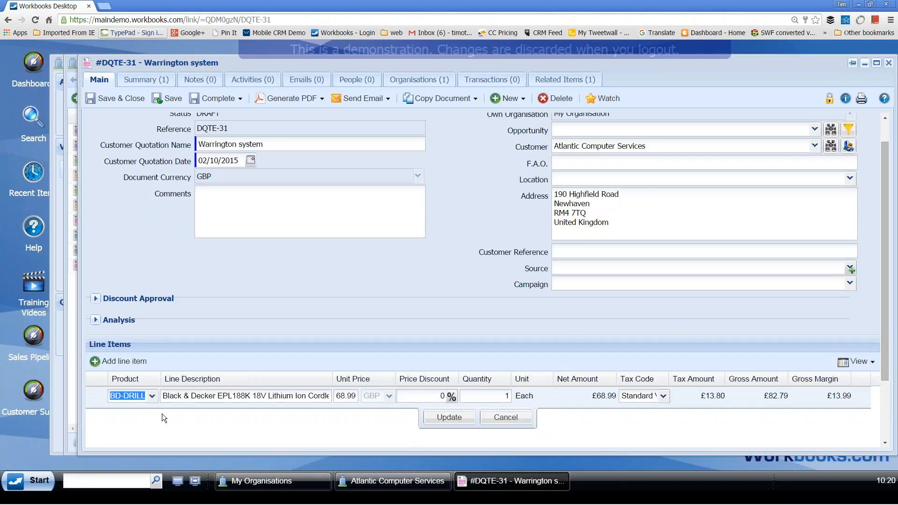
click(460, 422)
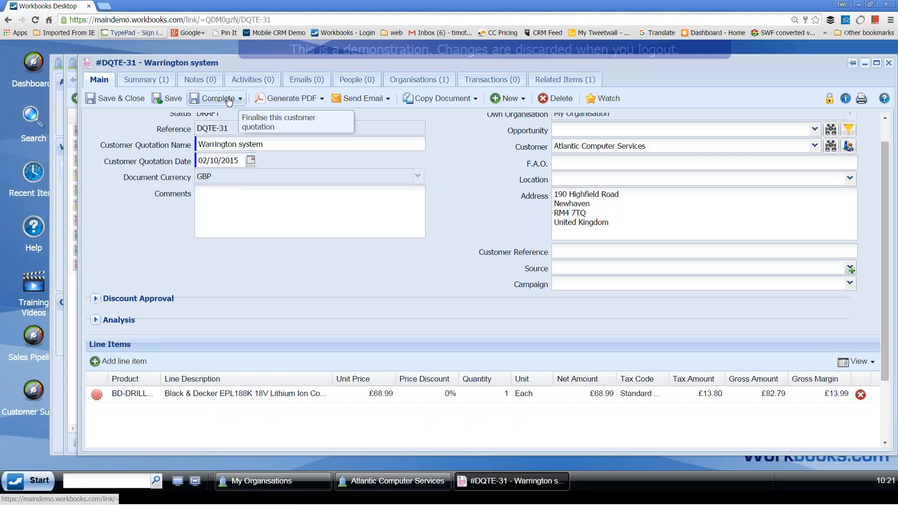
- Complete and save the Warrington system quotation, accepting that it can no longer be freely changed
click(212, 98)
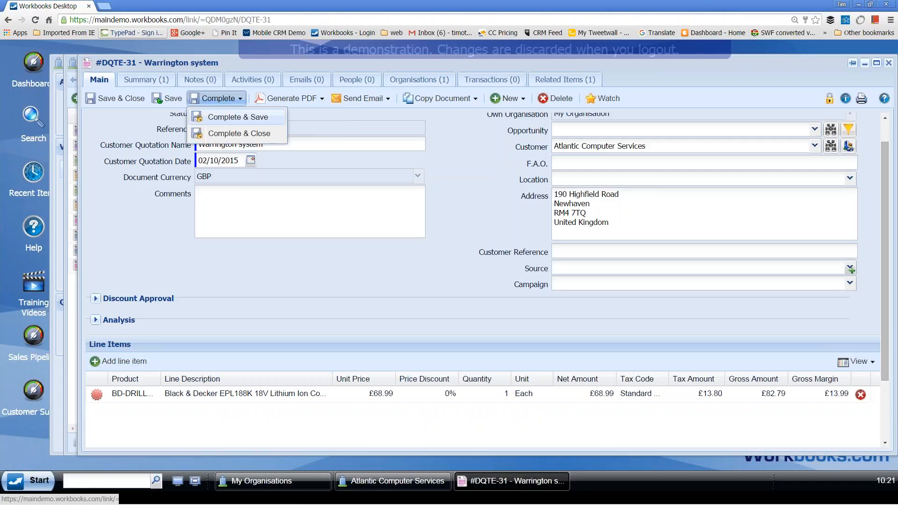
click(234, 118)
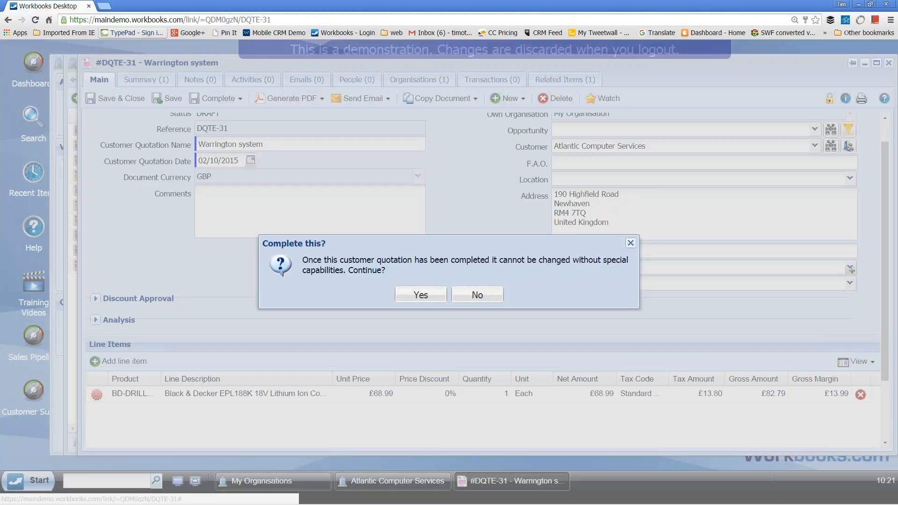
click(417, 295)
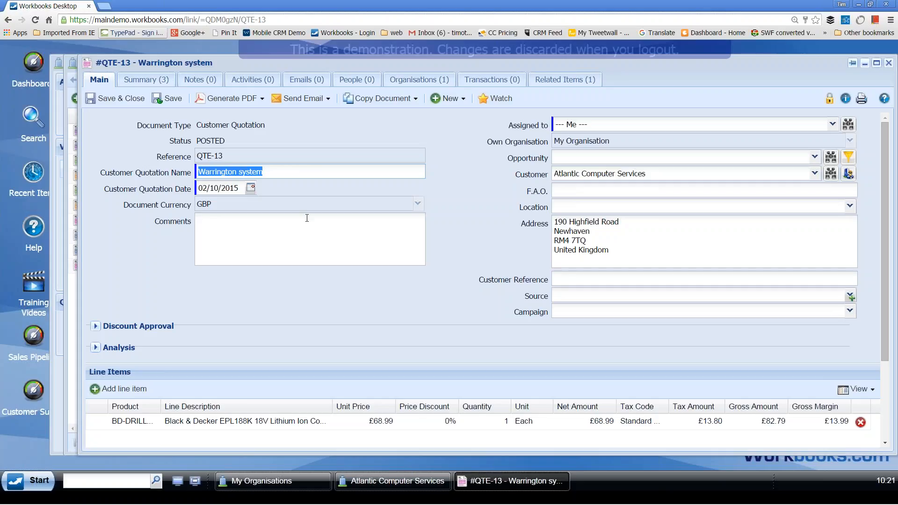
- Generate a PDF of the quotation with the Quote_Document template, view the downloaded file and close it
click(248, 100)
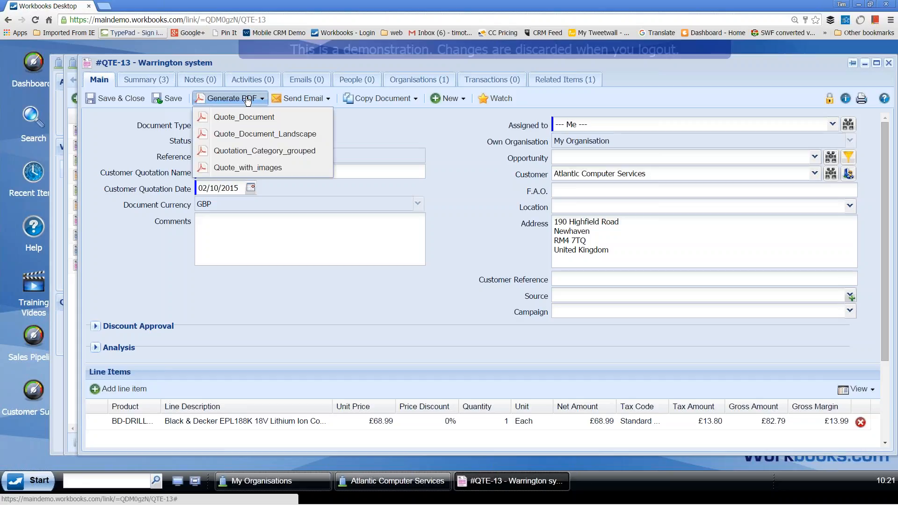
click(265, 121)
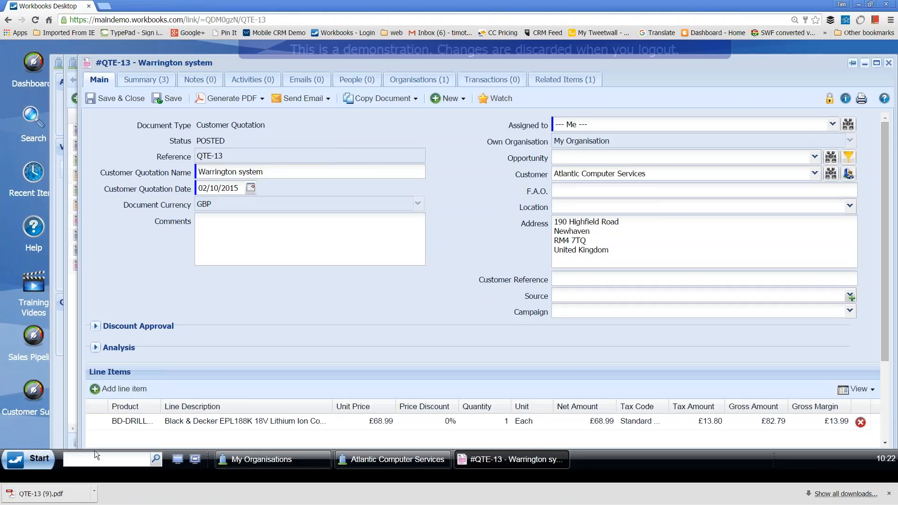
click(77, 488)
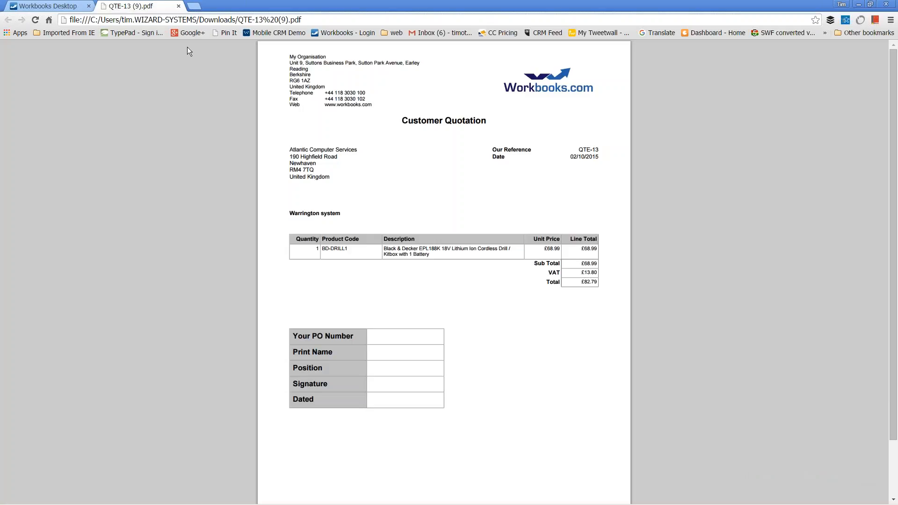
click(178, 6)
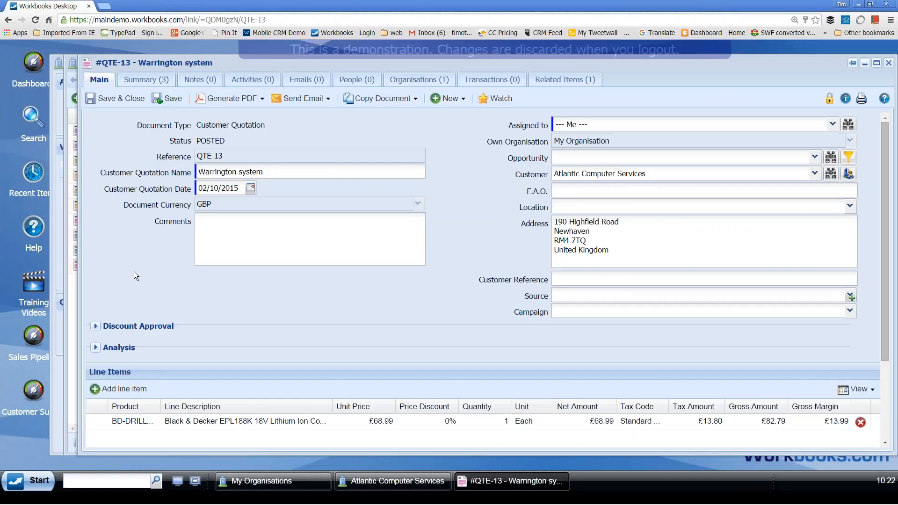
- Open the configuration's list of default images used for PDF templates
click(44, 486)
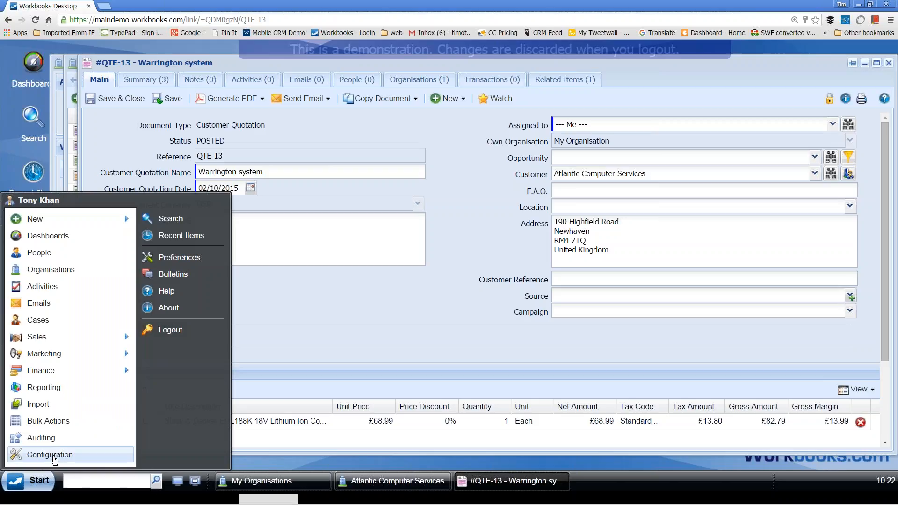
click(67, 456)
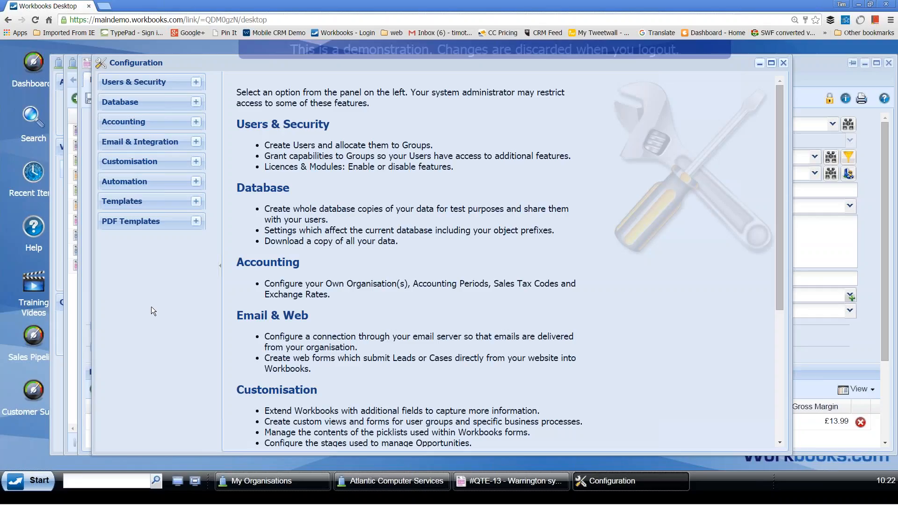
click(196, 222)
click(196, 223)
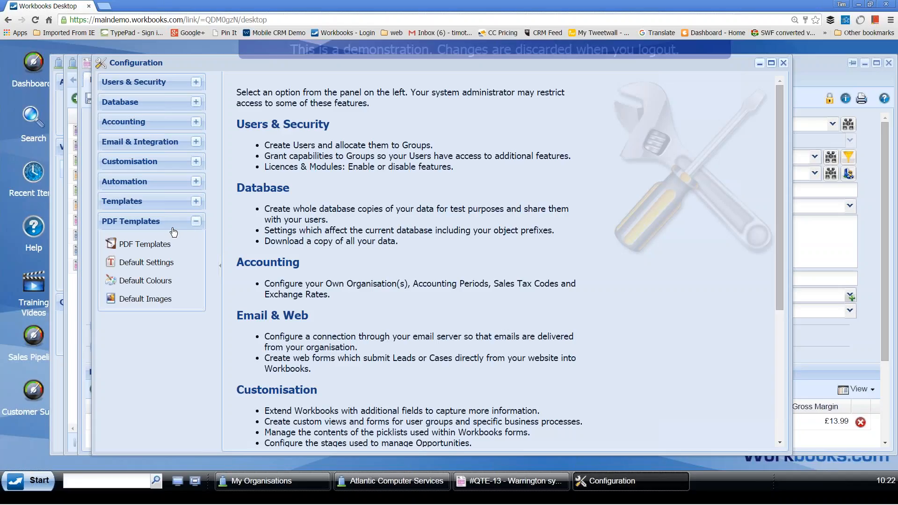
click(152, 303)
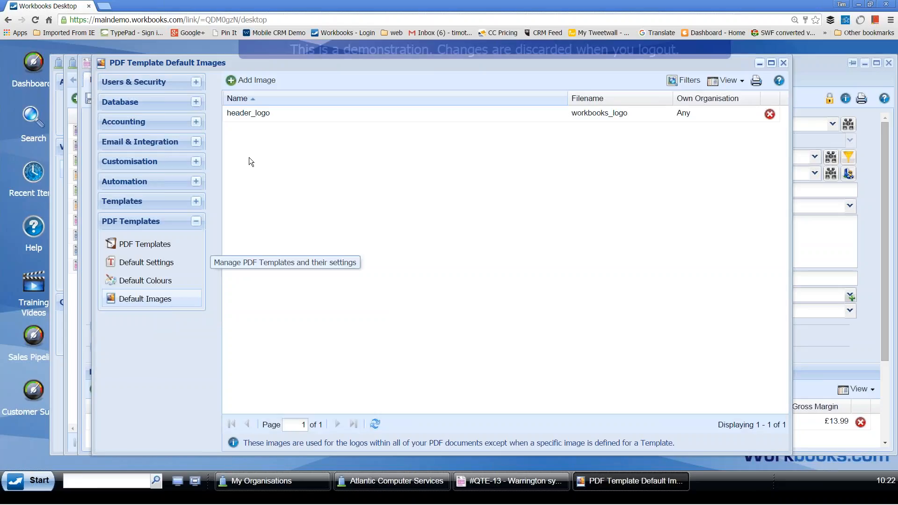
- Replace the file of the header_logo default image with Chrysanthemum.jpg from Sample Pictures and save the image record
click(260, 113)
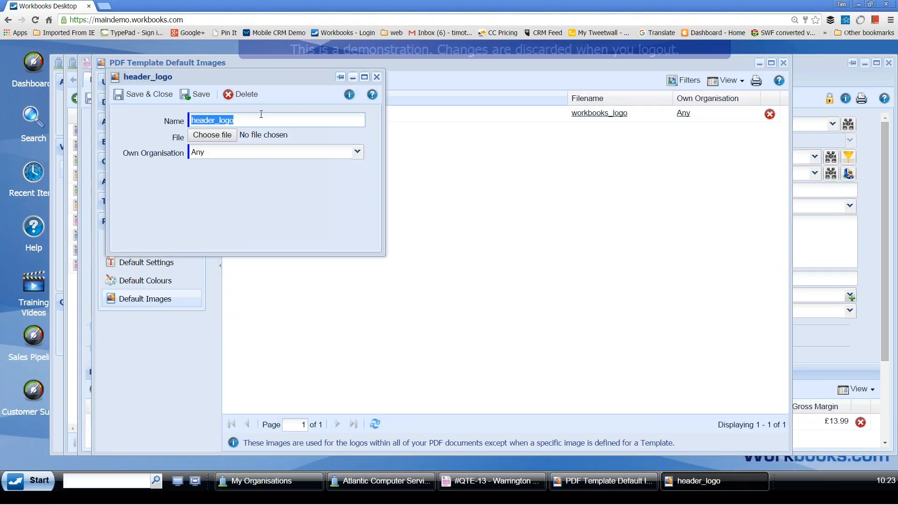
click(221, 136)
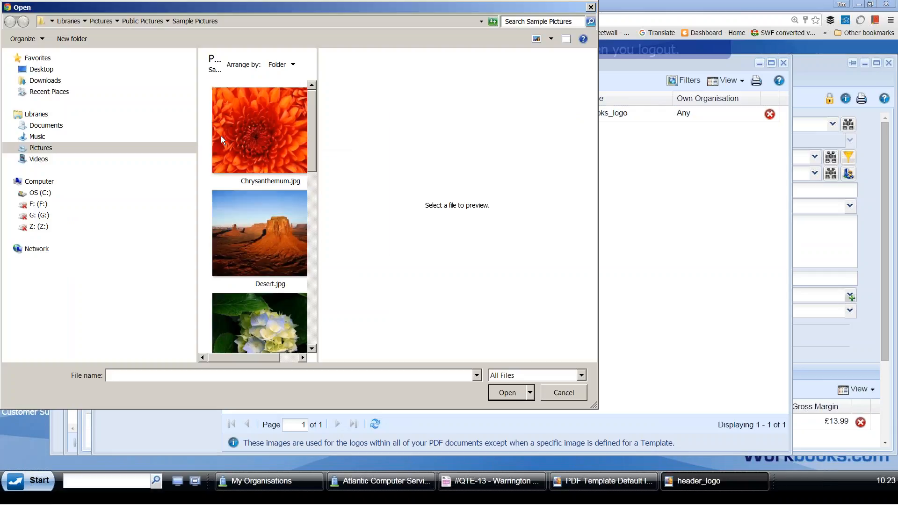
click(245, 136)
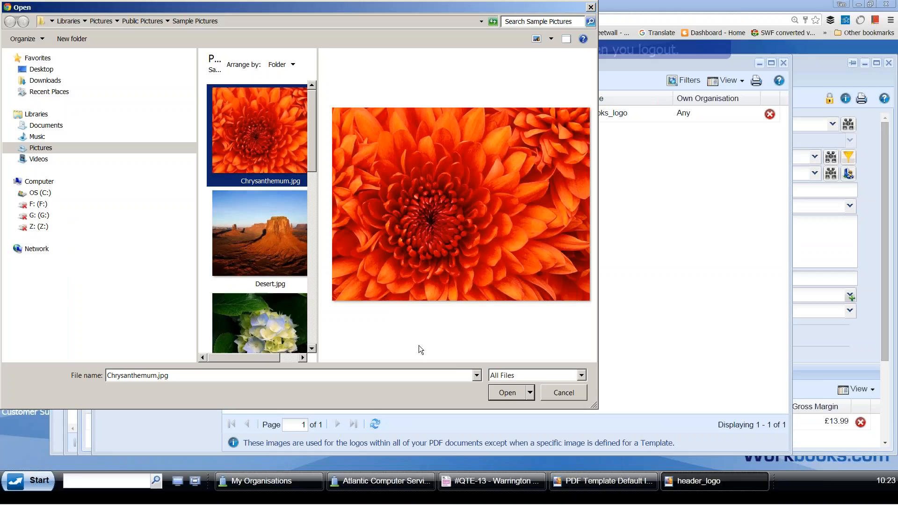
click(504, 392)
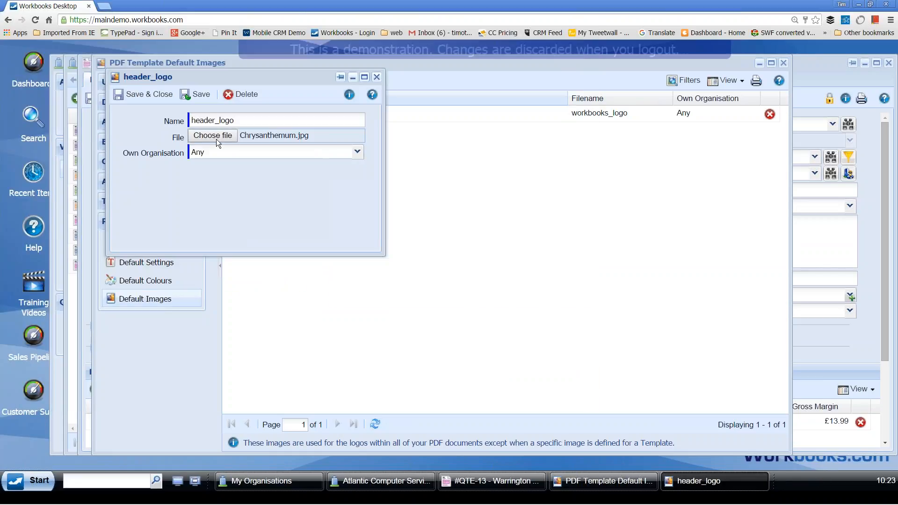
click(143, 94)
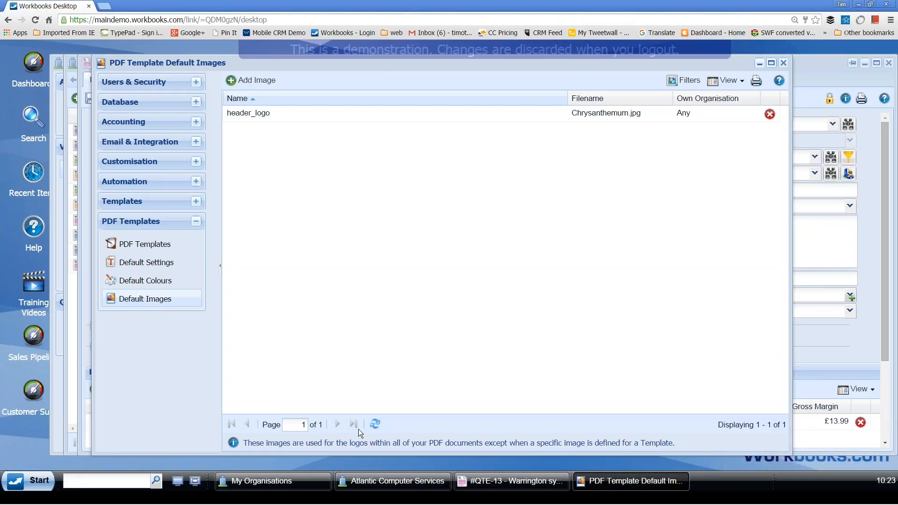
- Return to the Warrington system quotation and create an email draft from it with the Quote_Document PDF attached
click(496, 484)
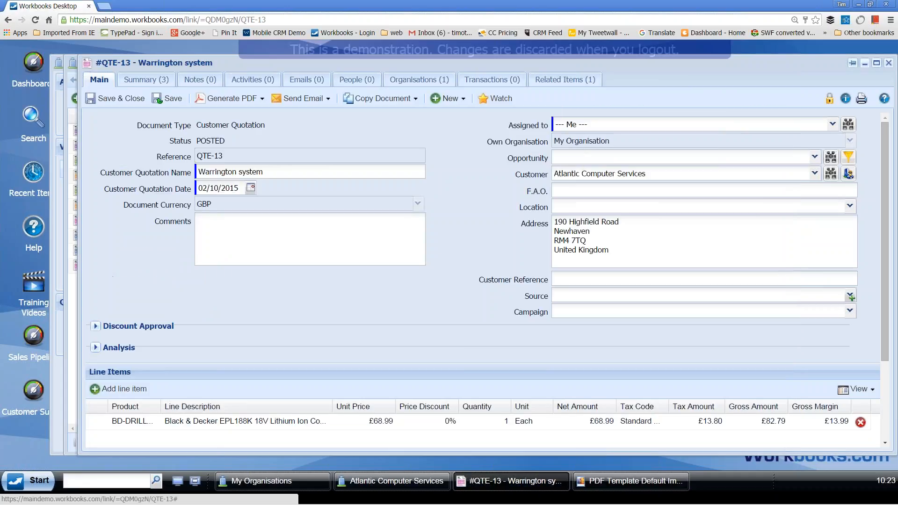
click(313, 101)
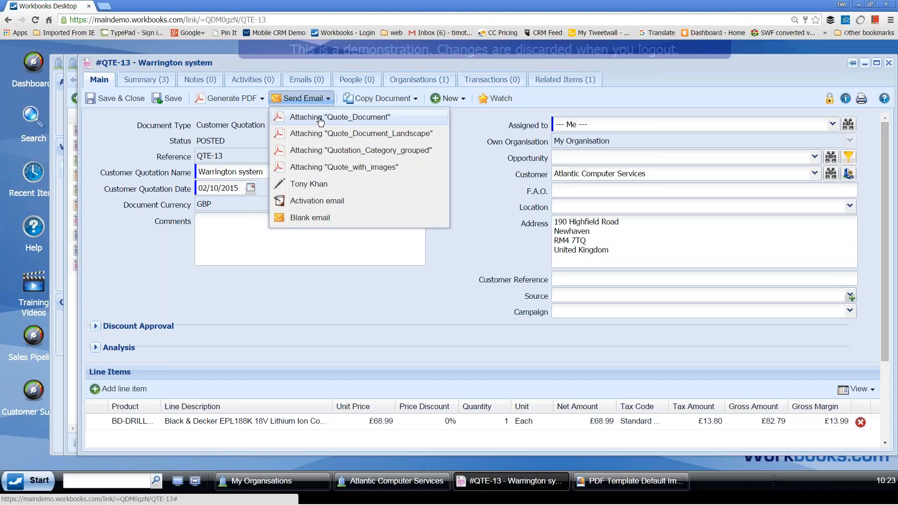
click(327, 118)
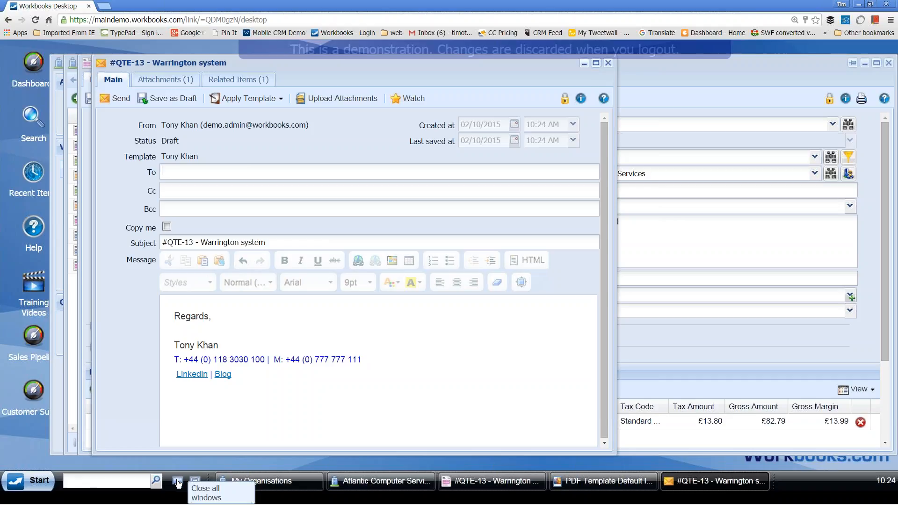
- Revisit Atlantic Computer Services' transactions, close all open windows and list all quotations
click(400, 484)
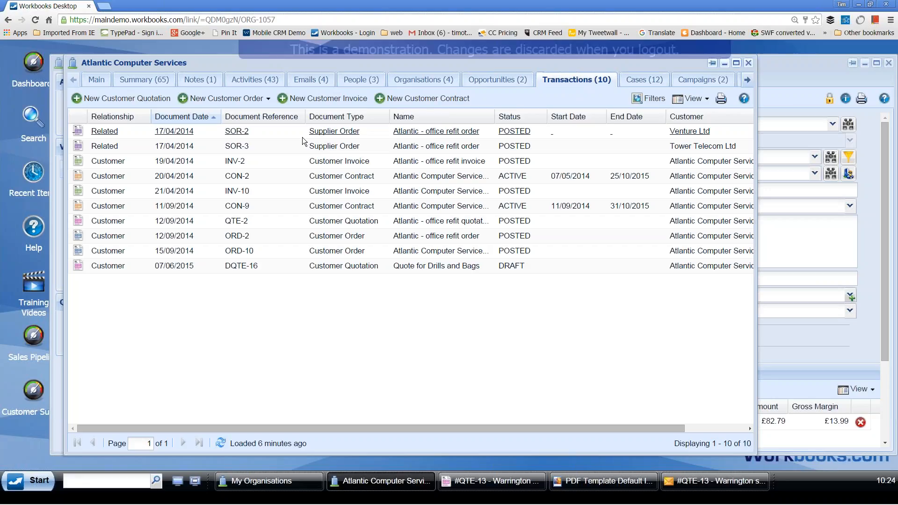
click(177, 482)
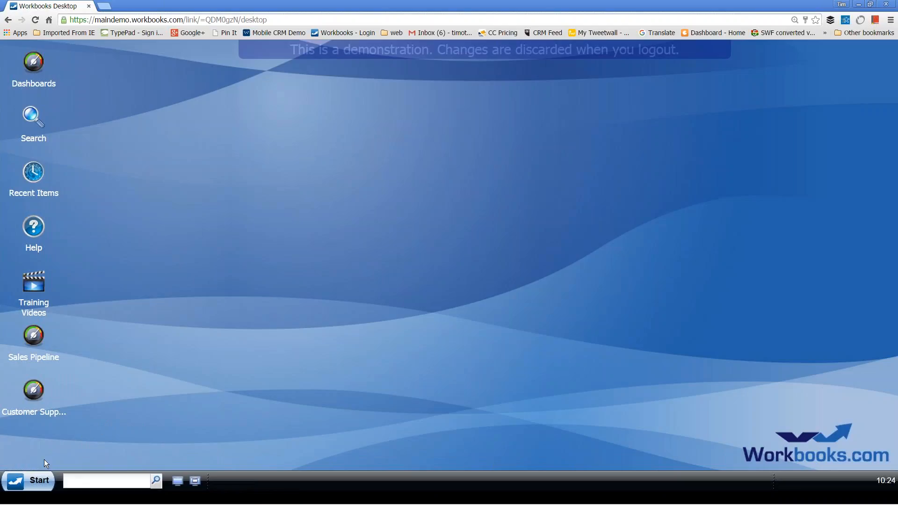
click(37, 484)
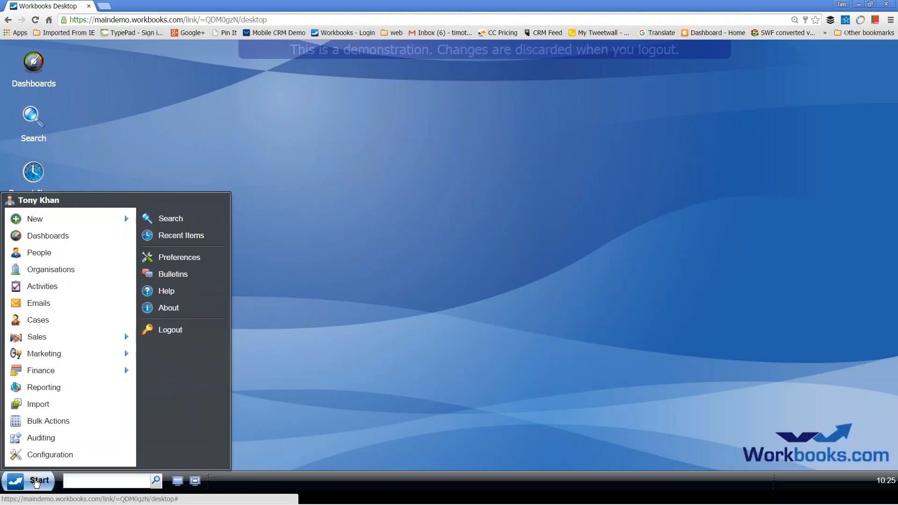
mouse_move(49, 342)
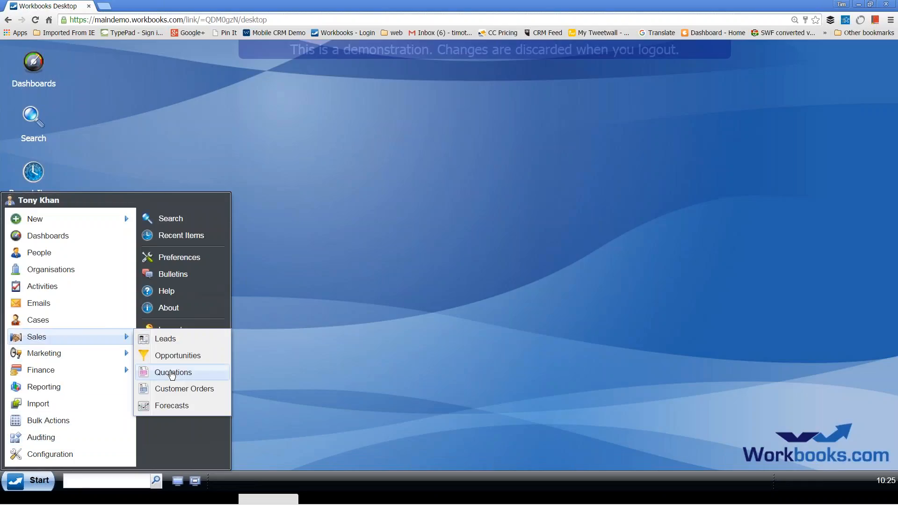
click(200, 378)
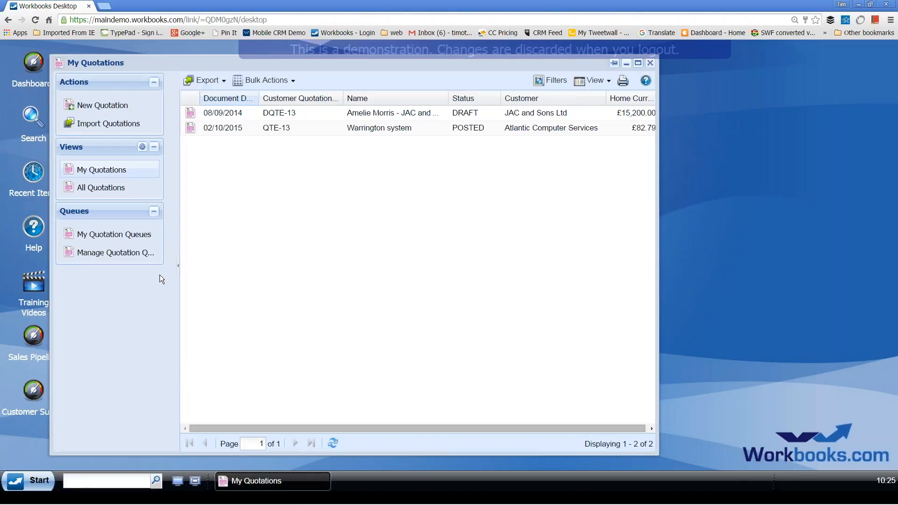
click(123, 189)
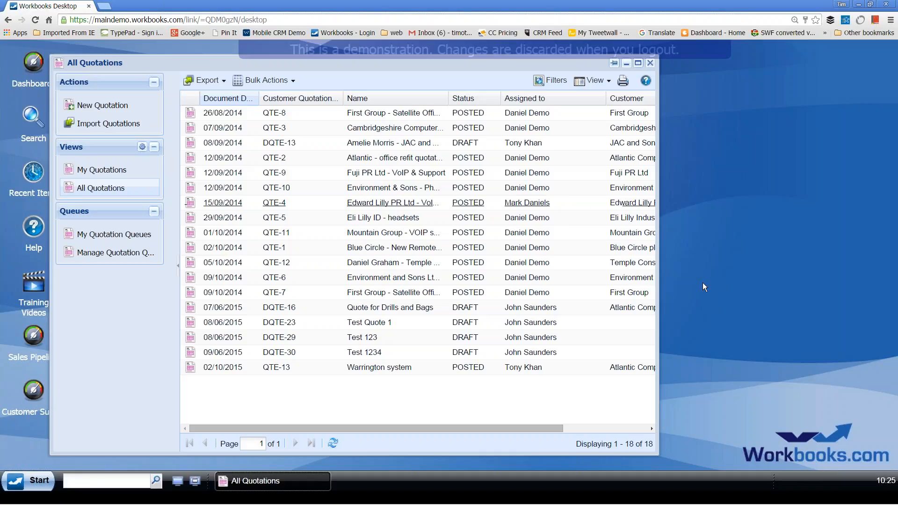
- Switch to the PowerPoint slide show and display the Workbooks Pricing & Services slide
key(alt+Tab)
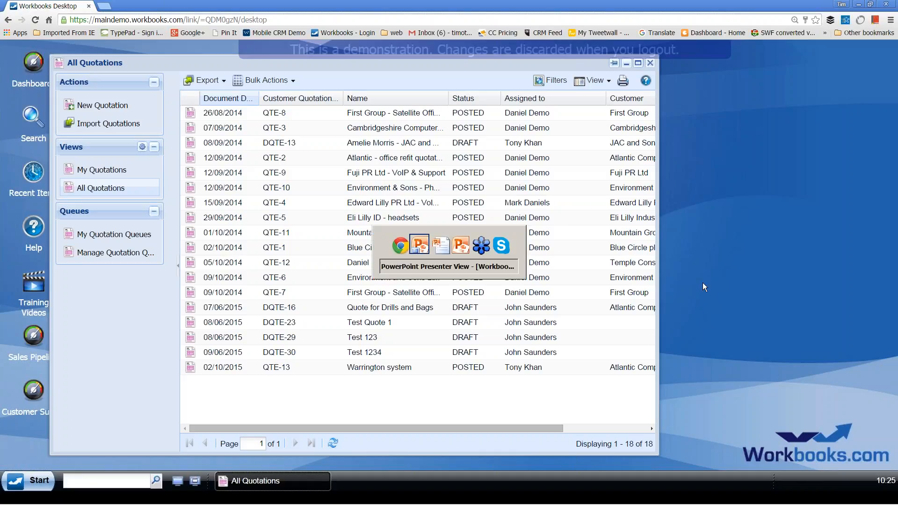
key(Right)
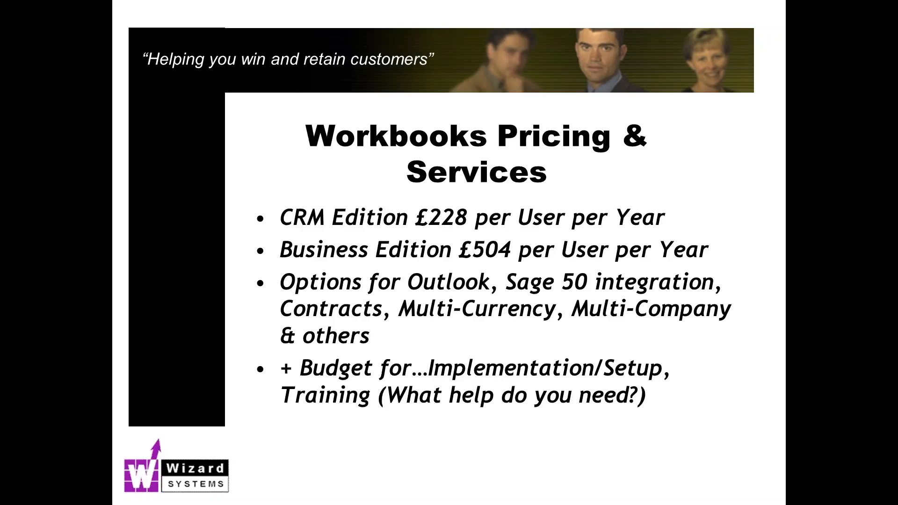